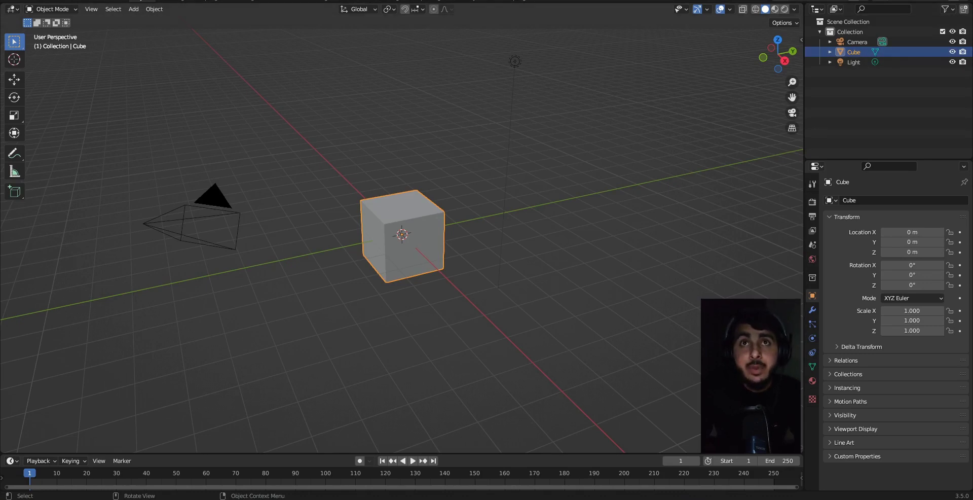
Select the camera, cube and light in turn from the scene's object list, and clear the selection.
left_click(857, 42)
left_click(854, 52)
left_click(854, 62)
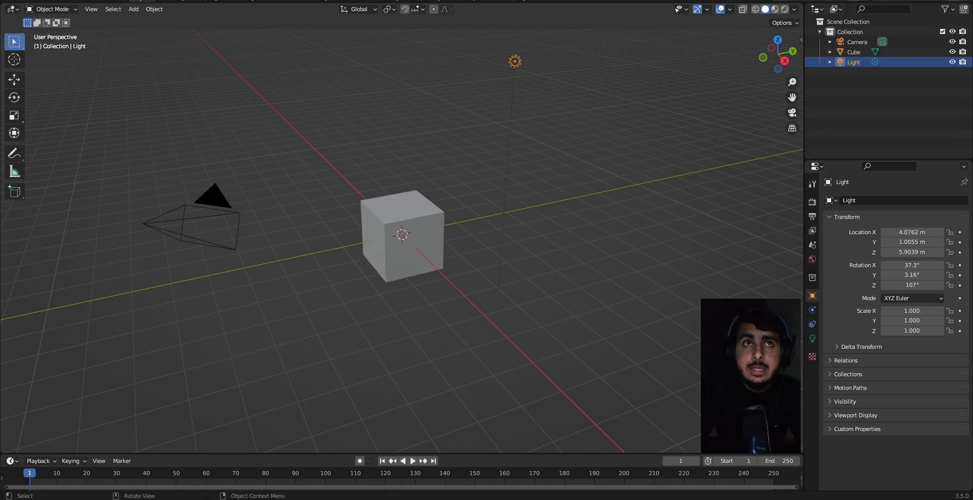
left_click(857, 42)
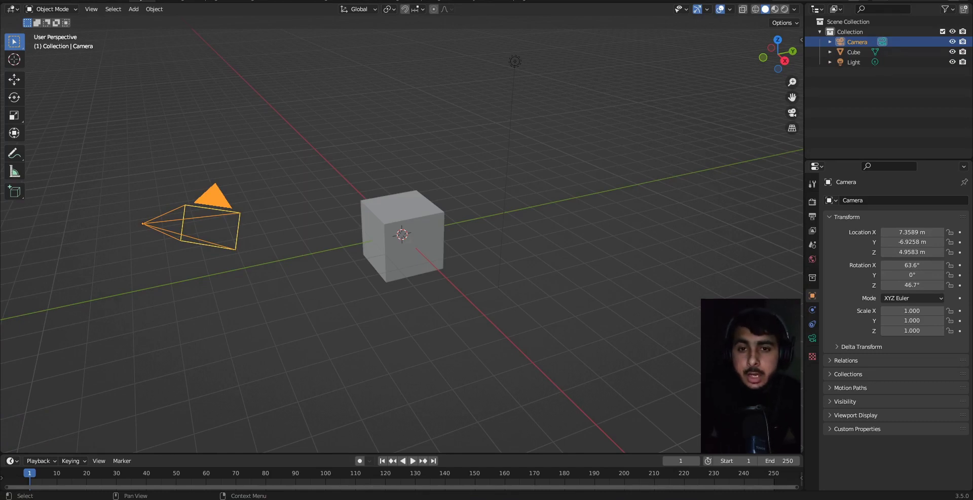
left_click(855, 62)
left_click(855, 52)
left_click(857, 42)
left_click(854, 61)
left_click(856, 83)
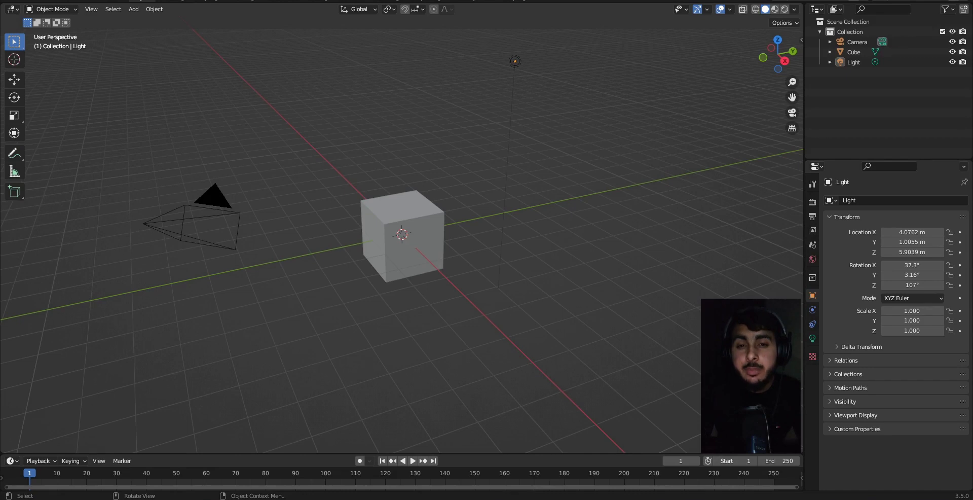
Select the camera, cube and light one after another directly in the 3D viewport, ending with the camera selected.
left_click(212, 207)
left_click(404, 232)
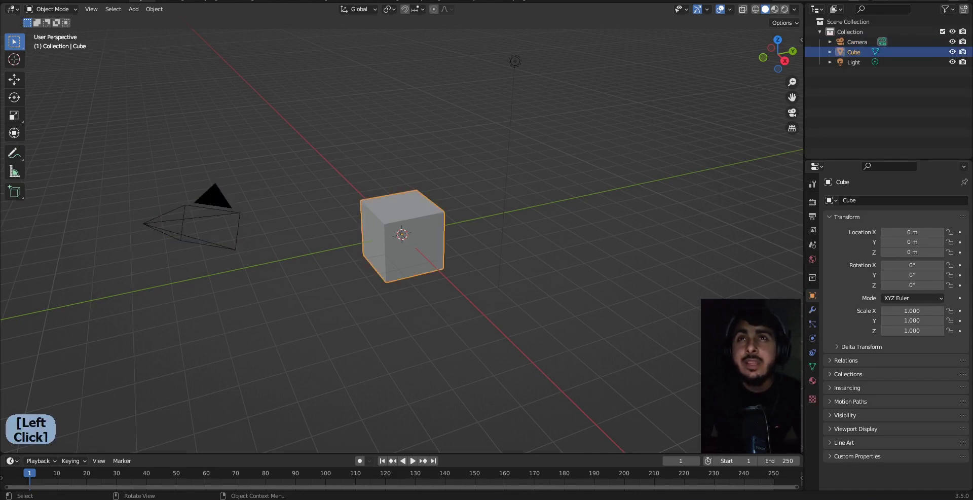
left_click(515, 61)
left_click(404, 233)
left_click(212, 206)
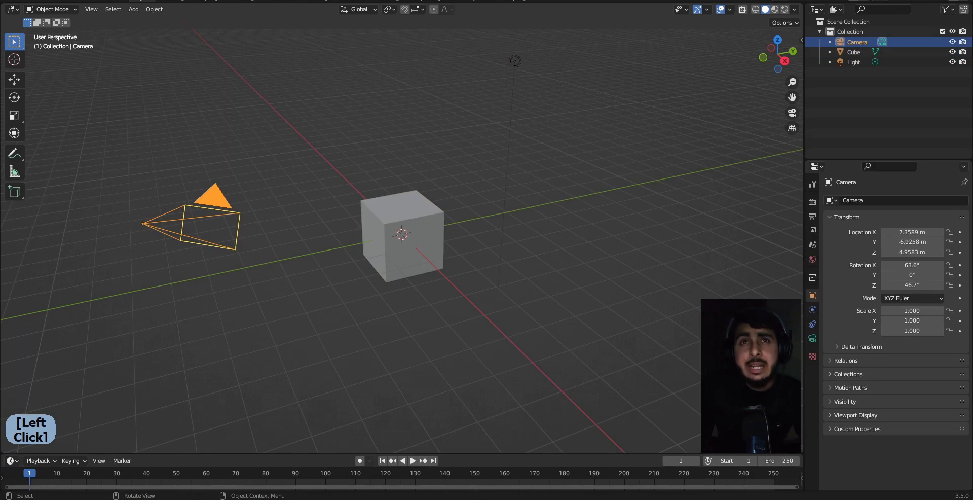
left_click(404, 232)
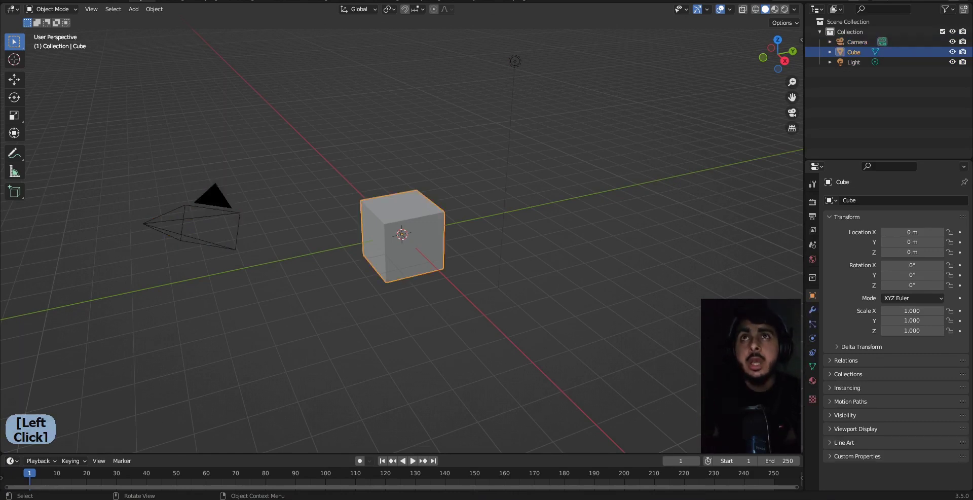
left_click(515, 62)
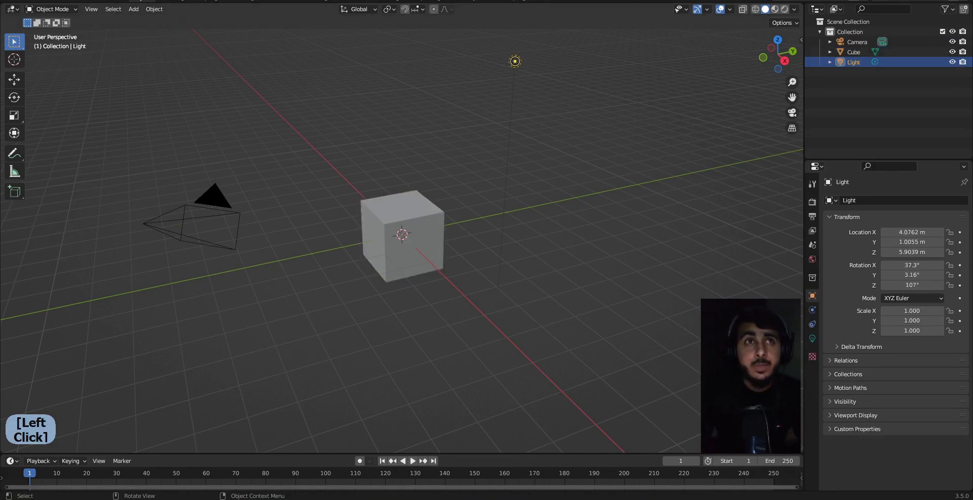
left_click(213, 210)
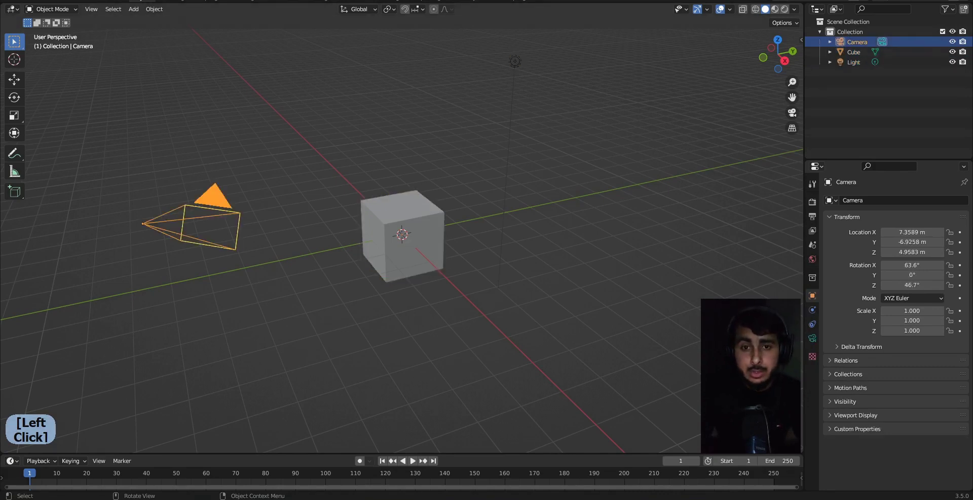
left_click(404, 236)
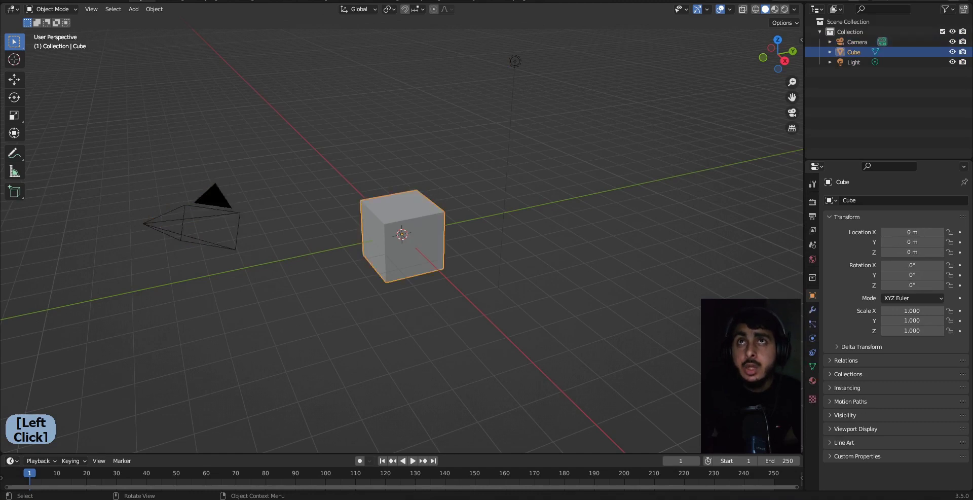
left_click(515, 62)
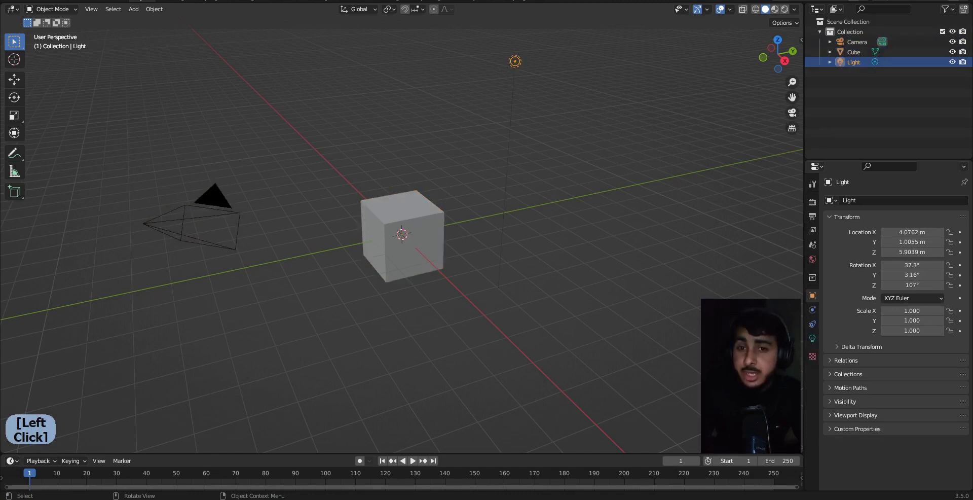
left_click(208, 206)
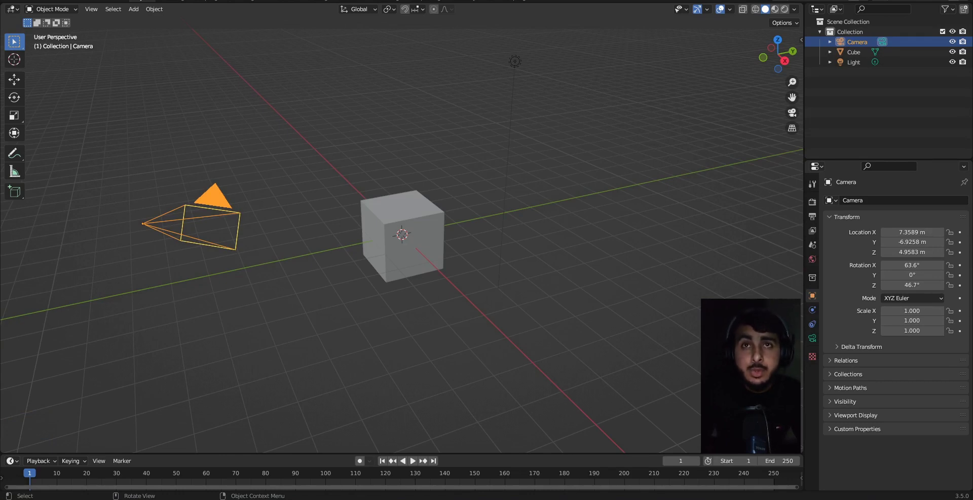
Zoom the 3D view in and out in increments around the cube.
scroll(402, 233, "up", 2)
scroll(402, 233, "down", 8)
scroll(402, 233, "up", 8)
scroll(402, 233, "down", 6)
scroll(402, 234, "up", 7)
scroll(402, 233, "down", 2)
scroll(402, 233, "down", 2)
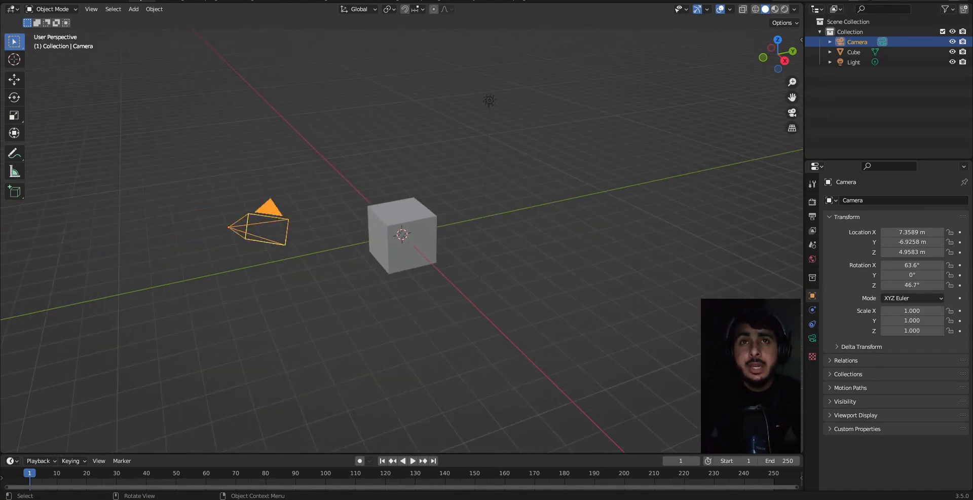
Zoom the 3D view smoothly out and back in, keeping the cube, camera and light in sight.
middle_click_drag(402, 234, 402, 178, "ctrl")
mouse_move(402, 218)
middle_mouse_down("ctrl")
mouse_move(402, 255)
mouse_move(402, 231)
middle_mouse_up("ctrl")
middle_click_drag(519, 55, 472, 126, "ctrl")
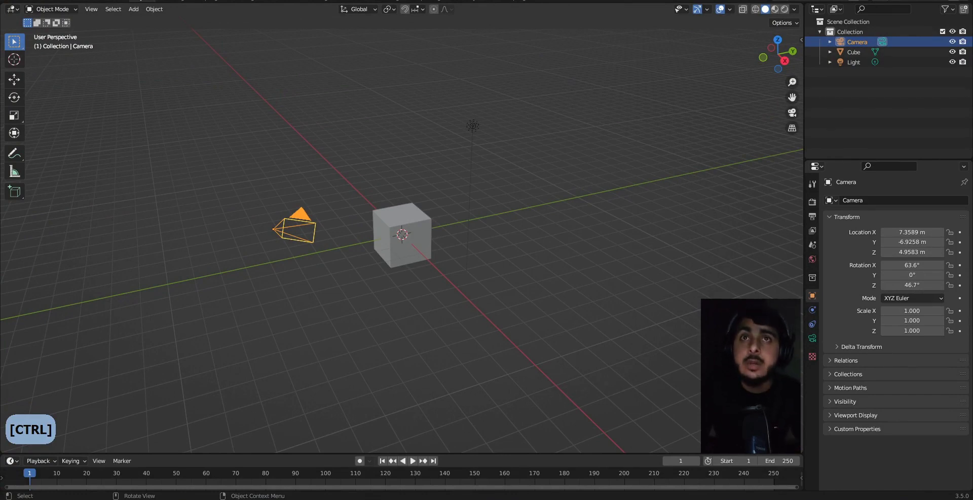
middle_click_drag(402, 233, 401, 251, "ctrl")
scroll(401, 233, "down", 1)
scroll(401, 233, "up", 5)
scroll(401, 233, "down", 5)
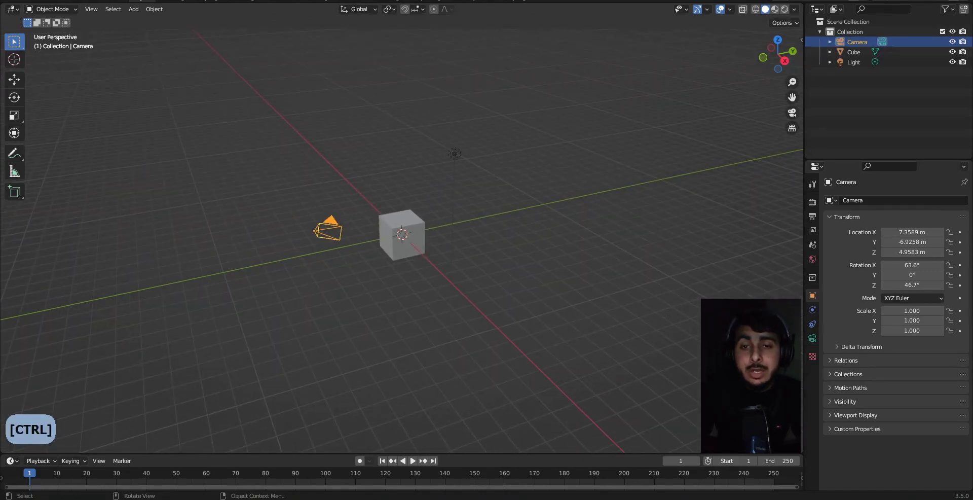
middle_click_drag(473, 135, 502, 79, "ctrl")
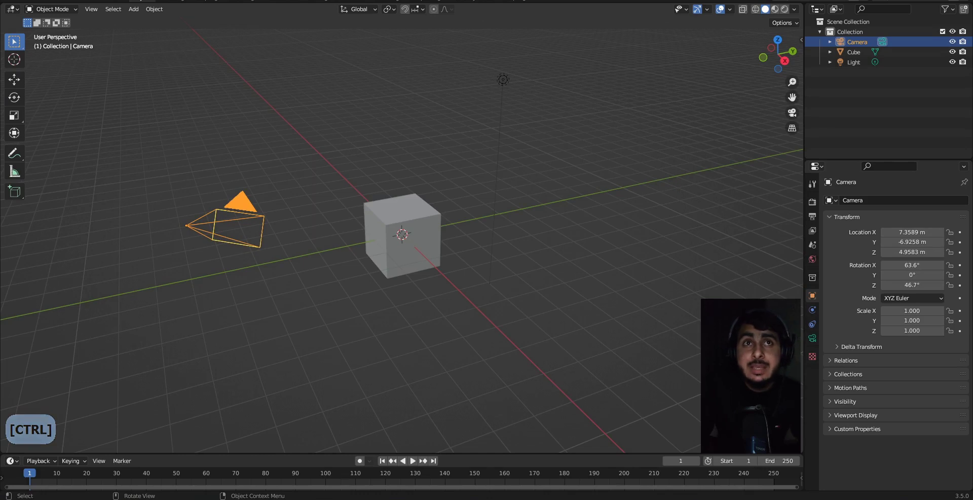
Orbit and pan around the scene to examine the cube, camera and light from different sides.
middle_click_drag(502, 79, 462, 71)
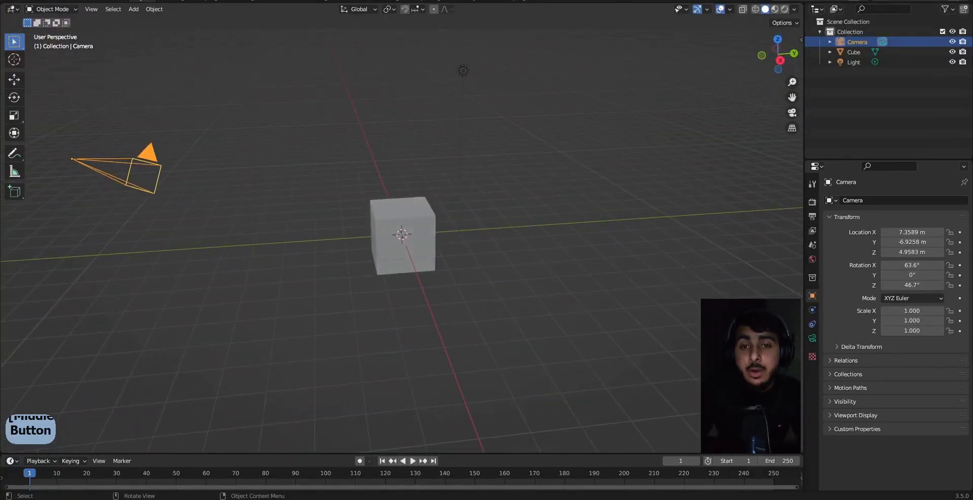
key("shift")
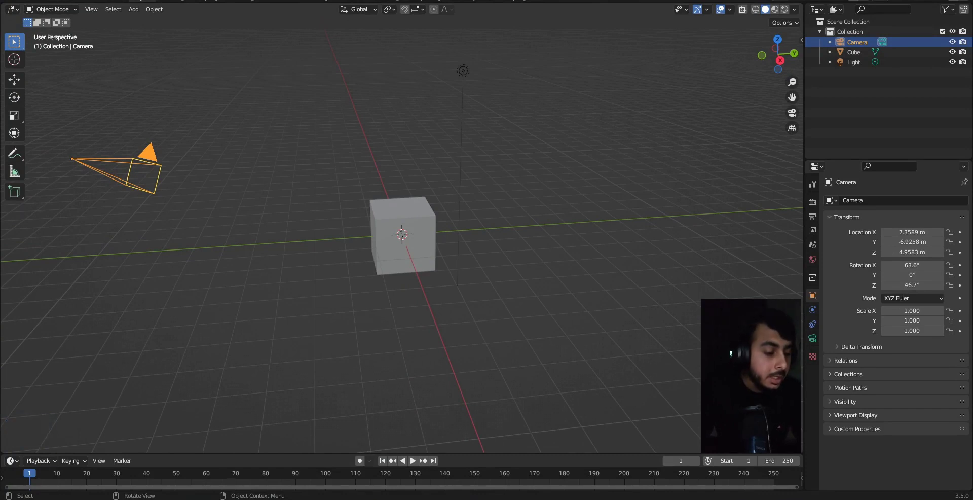
middle_click_drag(402, 234, 579, 240, "shift")
scroll(401, 241, "up", 4)
middle_click_drag(354, 218, 203, 325, "shift")
middle_click_drag(507, 203, 198, 406, "shift")
middle_click_drag(355, 253, 243, 255)
middle_click_drag(659, 212, 76, 236, "shift")
middle_click_drag(456, 223, 253, 218, "shift")
middle_click_drag(487, 395, 349, 189, "shift")
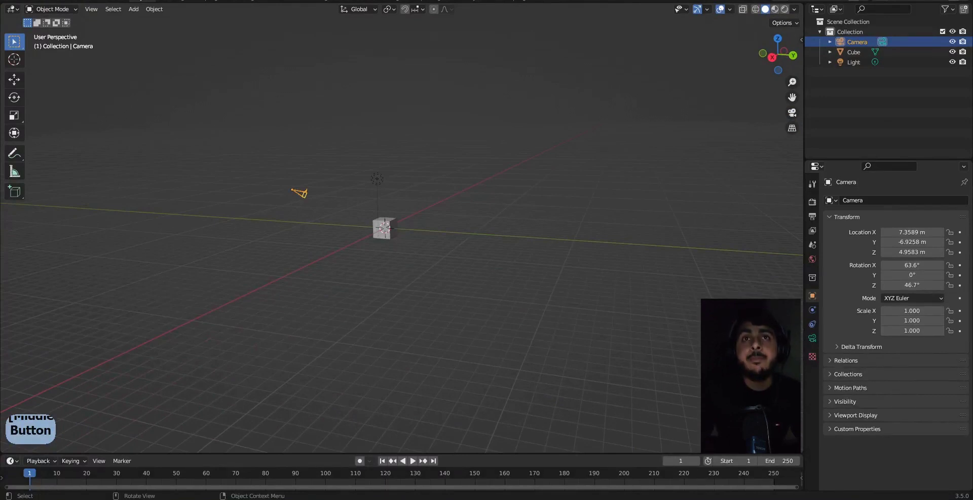
Zoom far out from the scene and back in towards the cube.
middle_click_drag(385, 228, 385, 248, "ctrl")
scroll(402, 227, "down", 12)
scroll(402, 227, "up", 12)
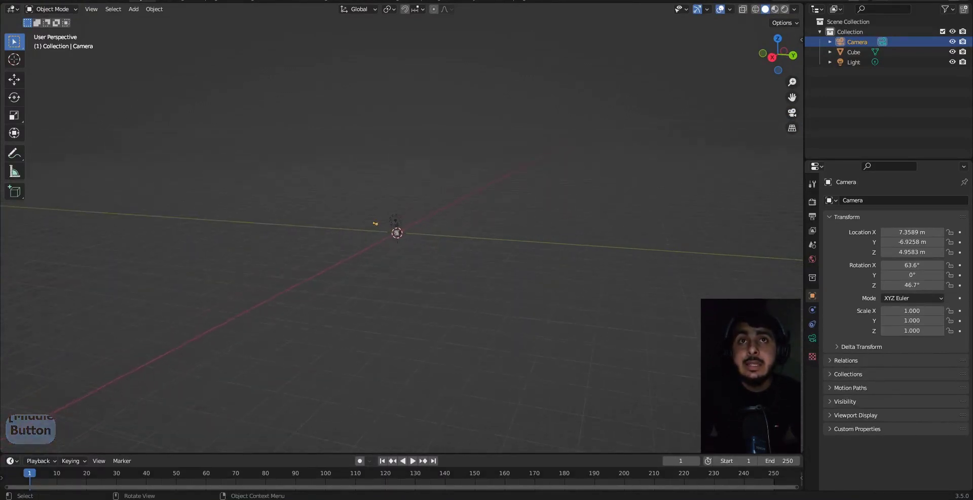
scroll(385, 229, "up", 2)
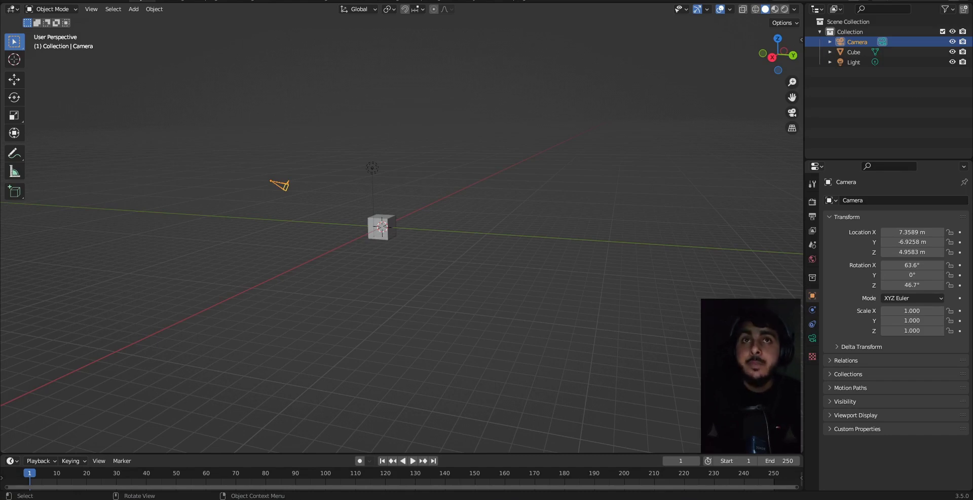
Select the cube, frame the view on it and examine it from several angles and distances.
left_click(382, 227)
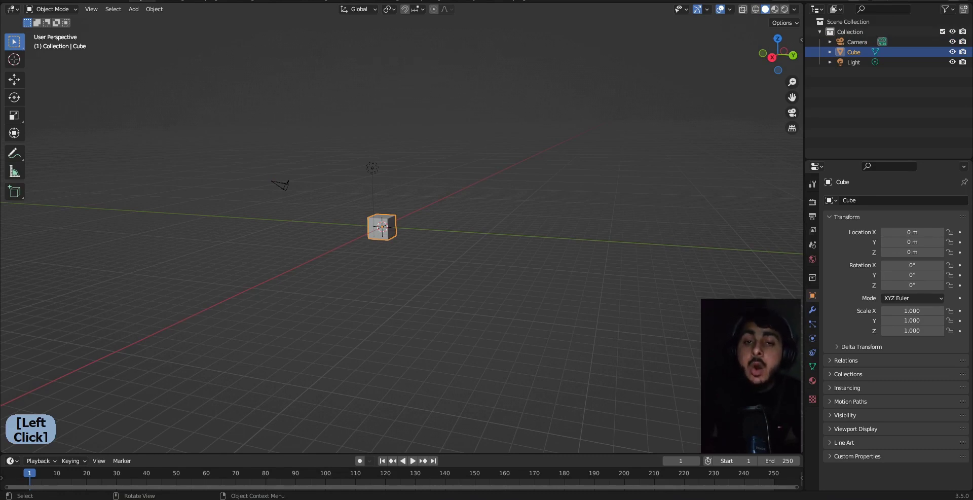
key("KP_Decimal")
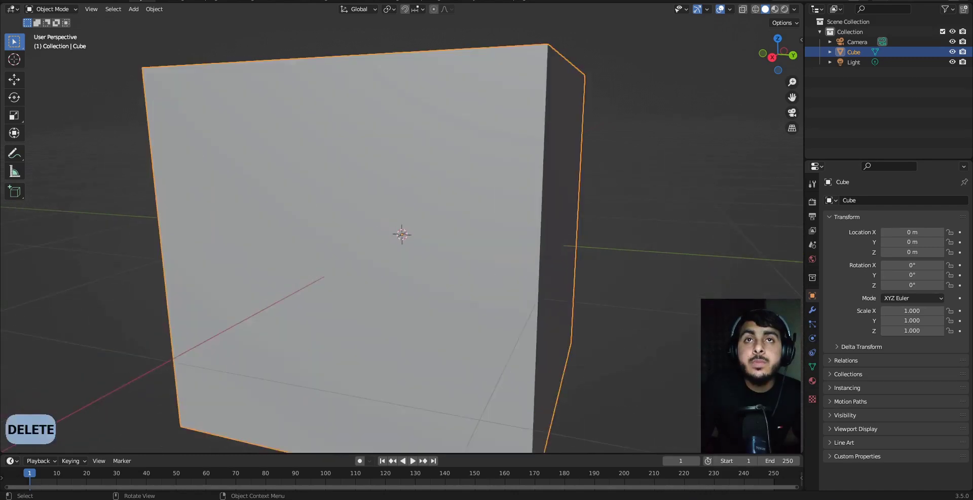
scroll(385, 228, "down", 6)
middle_click_drag(385, 228, 510, 247)
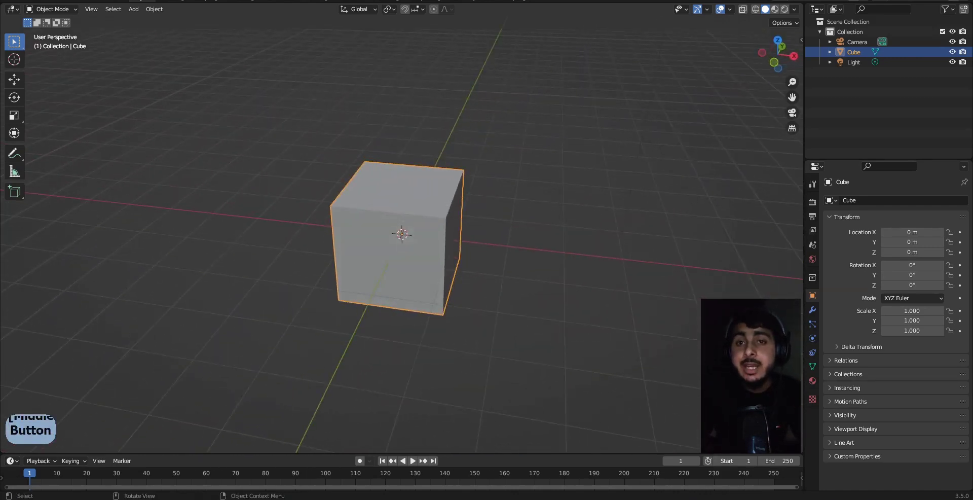
scroll(401, 234, "down", 3)
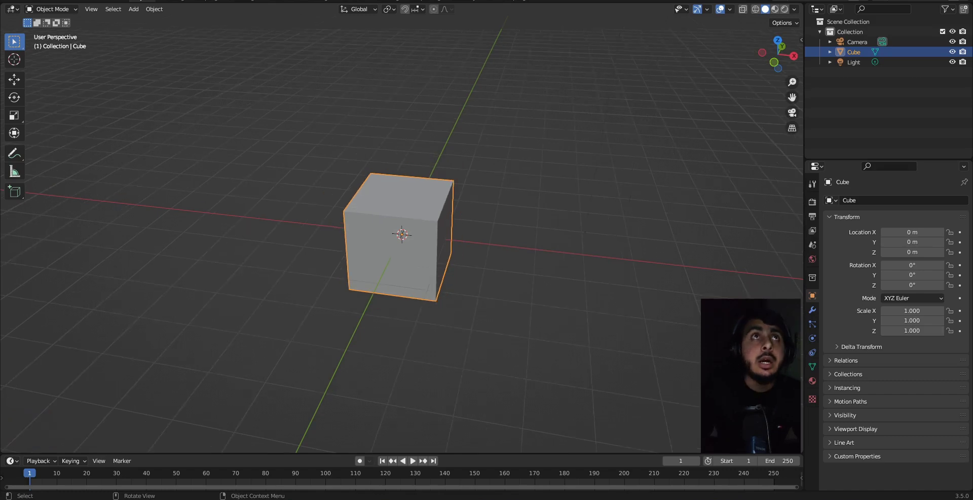
scroll(402, 234, "down", 2)
middle_click_drag(402, 235, 378, 234)
scroll(402, 234, "up", 4)
scroll(402, 234, "down", 7)
scroll(402, 234, "up", 5)
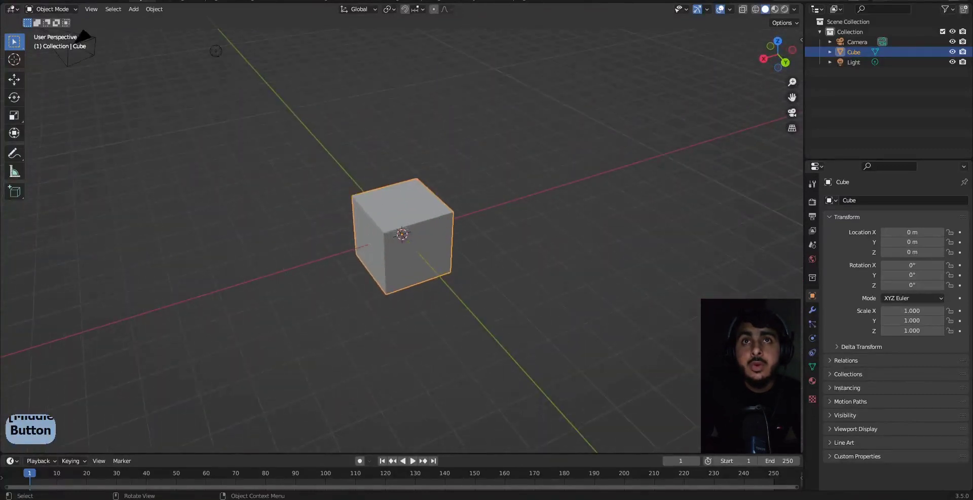
scroll(402, 235, "down", 6)
middle_click_drag(289, 108, 340, 114)
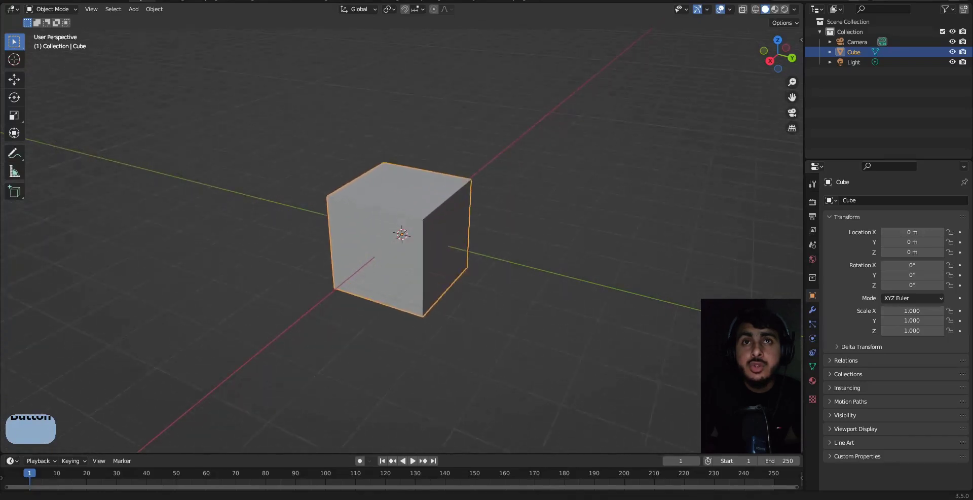
middle_click_drag(402, 203, 441, 235, "ctrl")
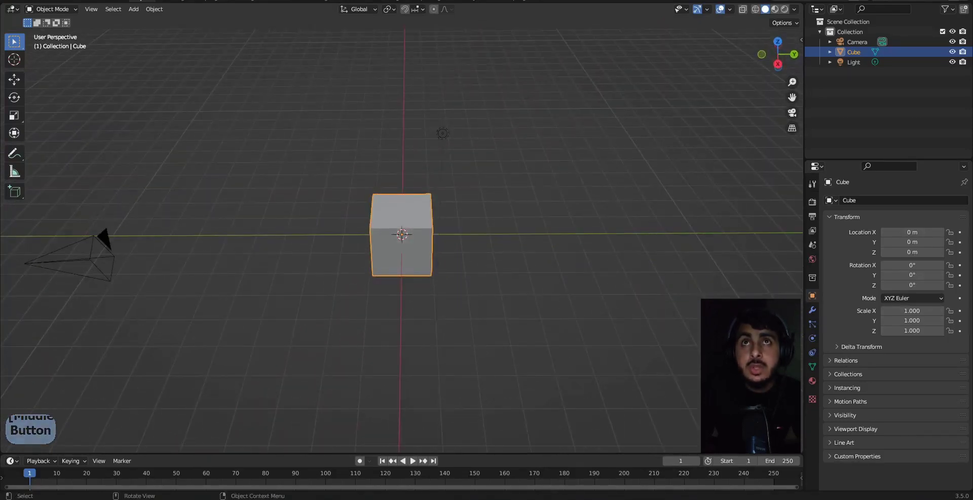
Frame the view on the light and examine its surroundings, and frame the cube again.
left_click(443, 132)
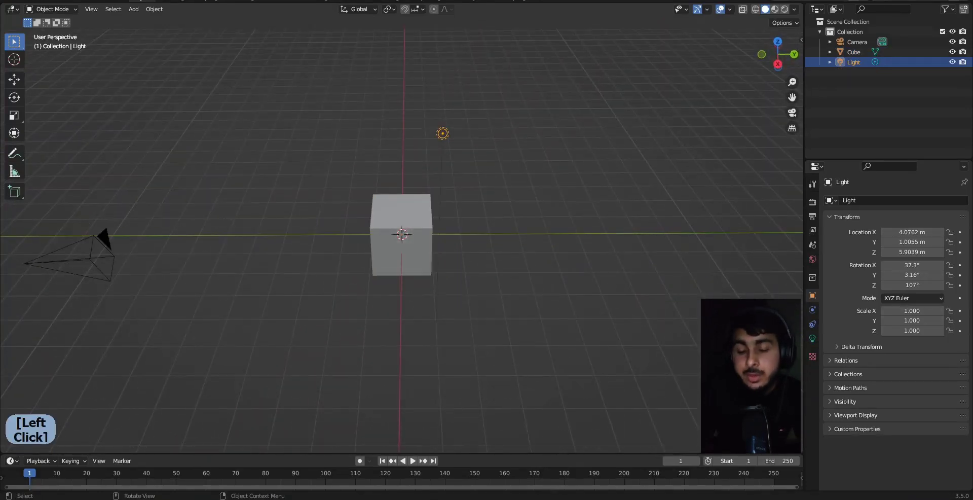
key("KP_Decimal")
middle_click_drag(442, 133, 372, 128)
scroll(402, 234, "down", 2)
left_click(494, 358)
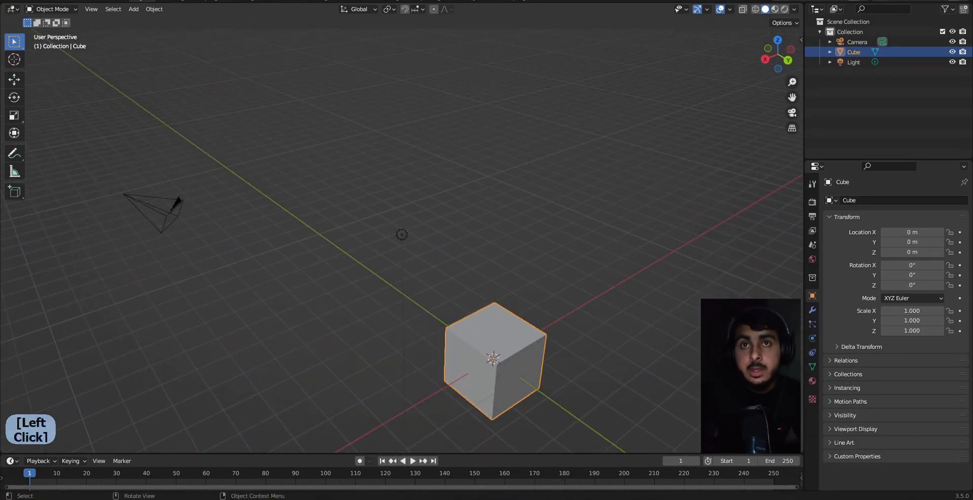
key("KP_Decimal")
middle_click_drag(402, 234, 512, 271)
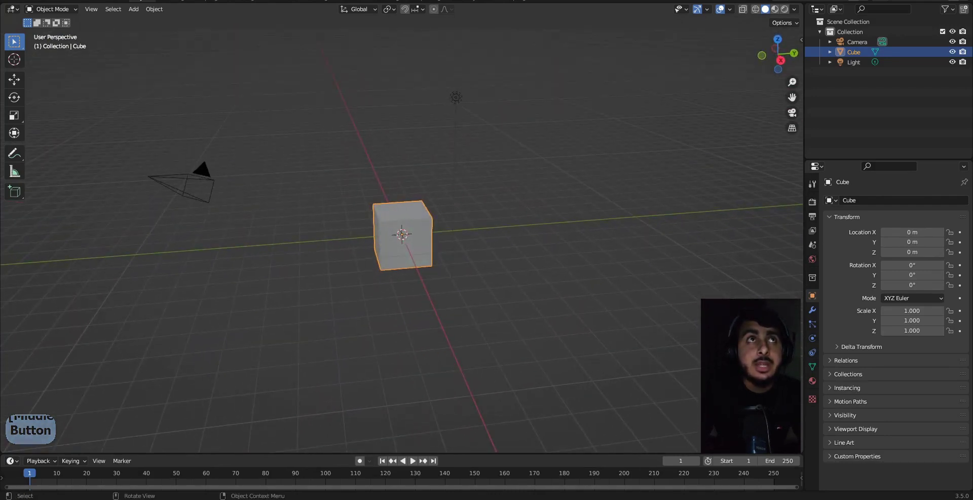
Apply Frame Selected to the cube and examine it from other angles and distances.
left_click(91, 9)
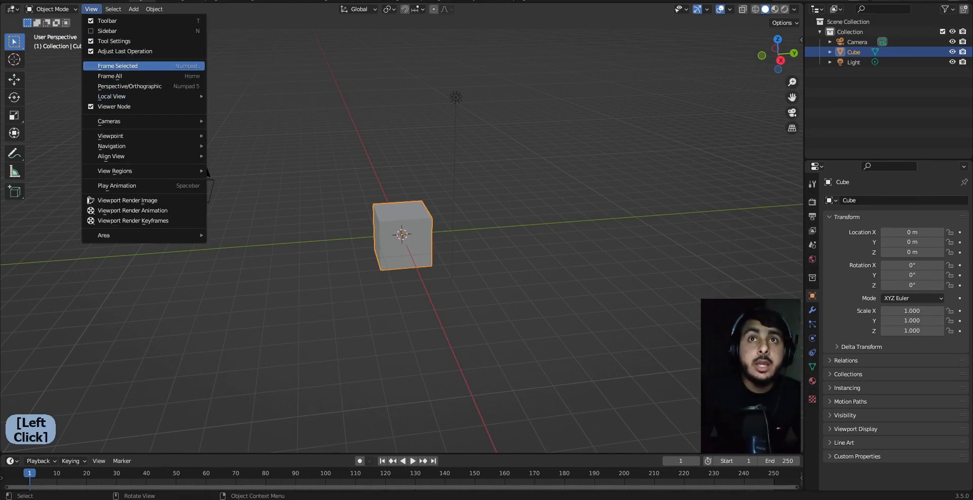
left_click(116, 66)
scroll(324, 203, "down", 7)
middle_click_drag(324, 203, 441, 202)
scroll(335, 213, "down", 6)
scroll(471, 203, "up", 6)
middle_click_drag(304, 239, 355, 239)
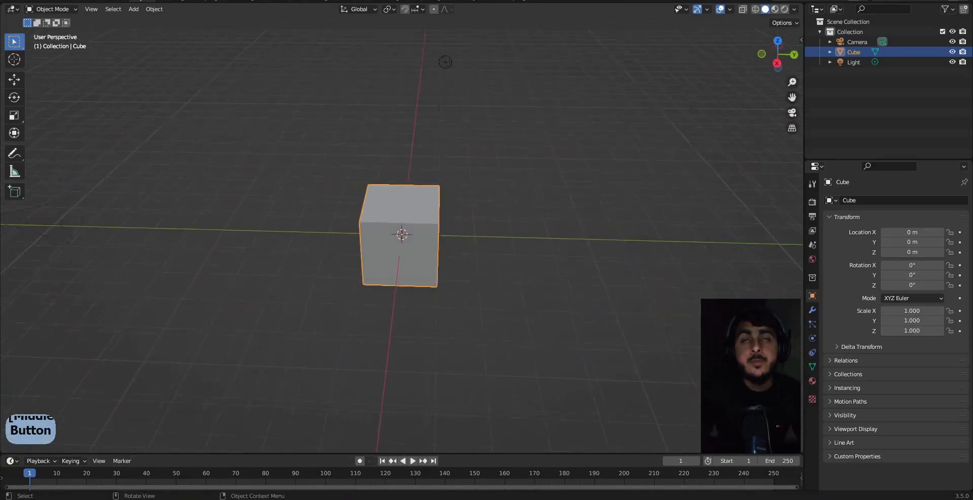
scroll(402, 234, "down", 2)
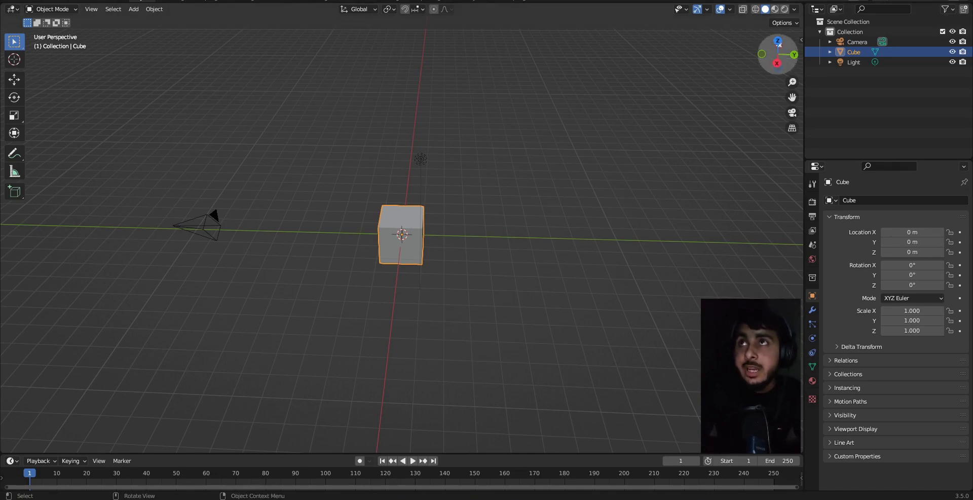
Toggle the camera view on and off, and switch the viewport to orthographic projection.
left_click_drag(778, 54, 732, 38)
left_click_drag(792, 82, 779, 140)
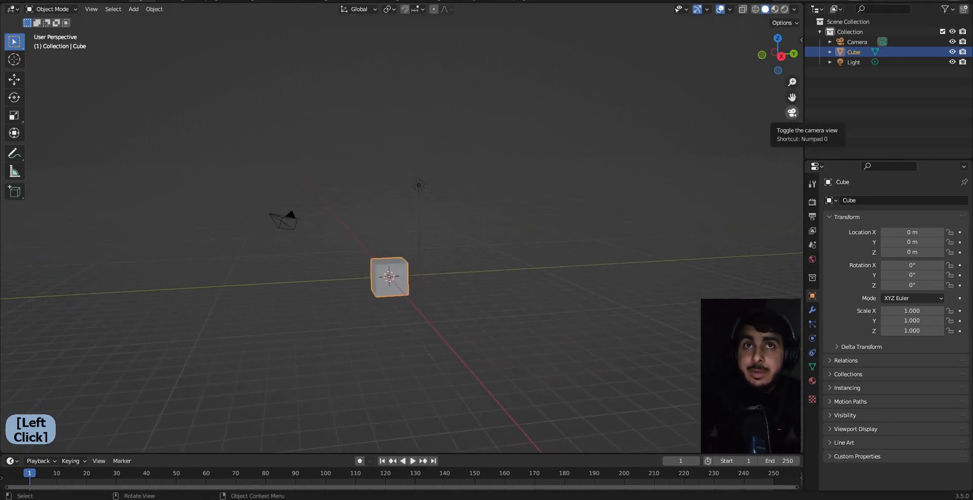
left_click(792, 112)
left_click(792, 113)
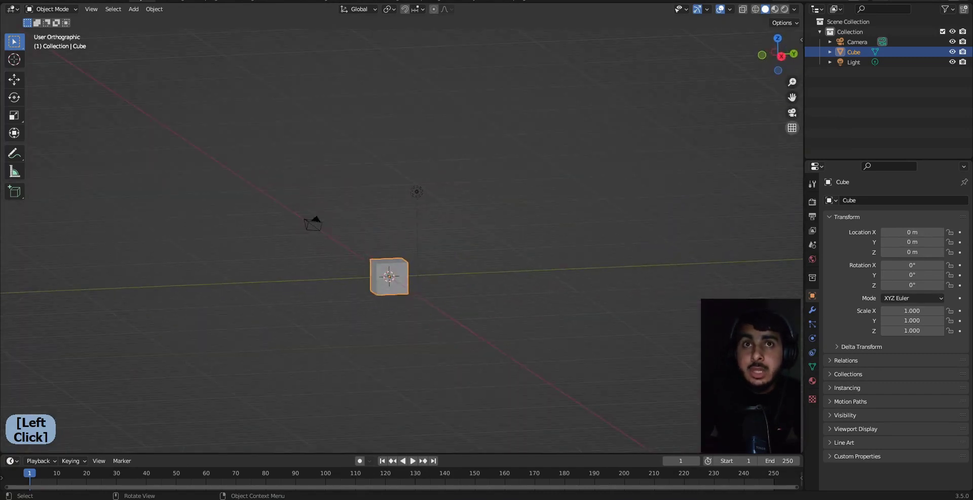
Switch the viewport back to perspective projection, and toggle the camera view on and off.
left_click(792, 129)
left_click(792, 128)
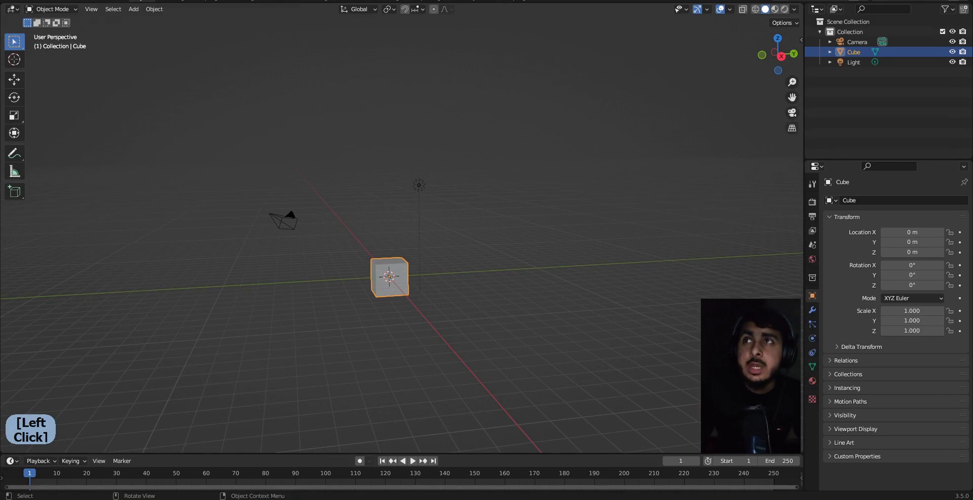
left_click(792, 113)
left_click(792, 112)
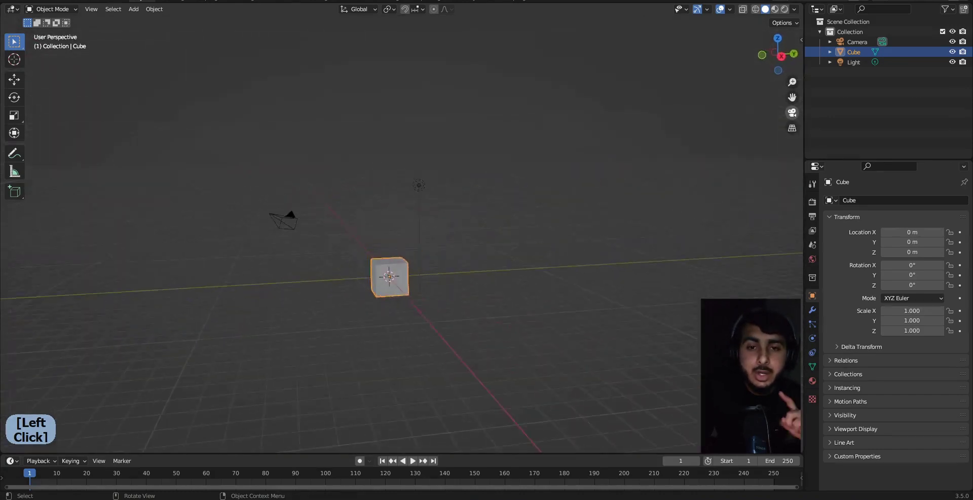
scroll(402, 241, "up", 3)
middle_click_drag(402, 240, 388, 278)
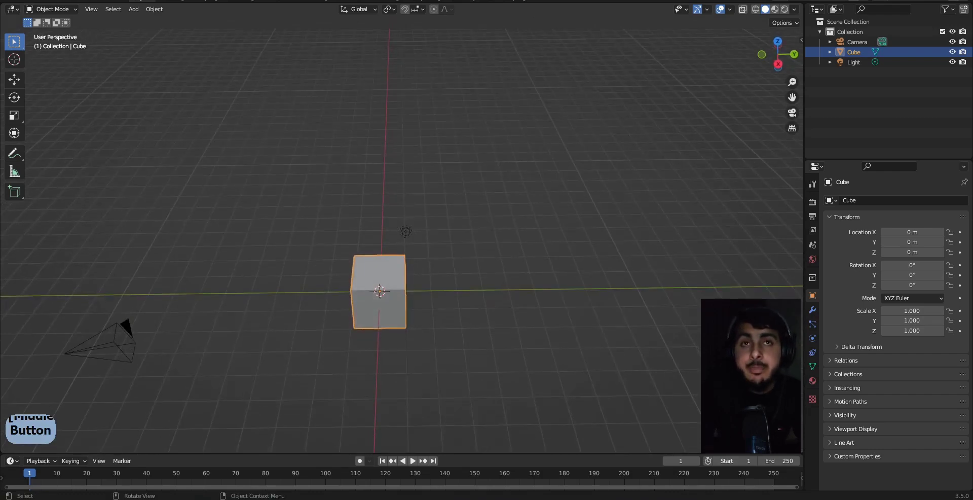
Look through the active camera and return to the user perspective twice.
key("Insert")
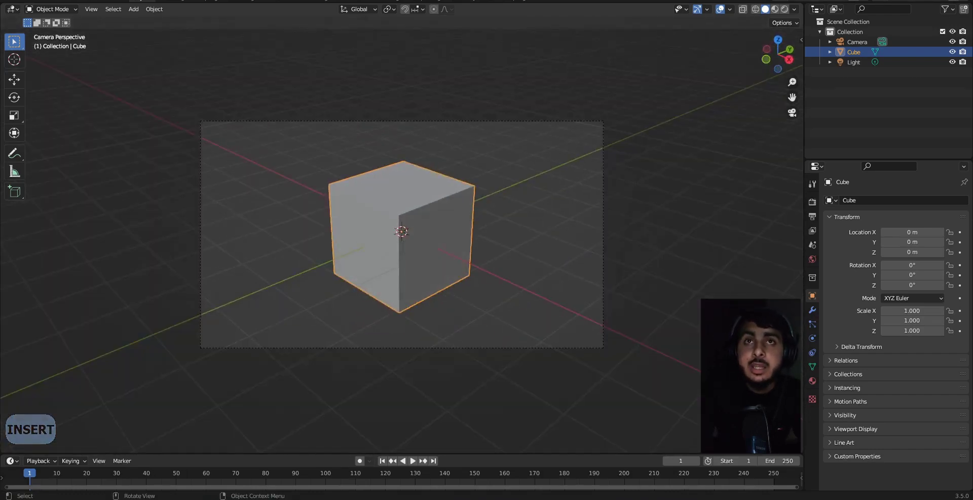
key("Insert")
key("Insert")
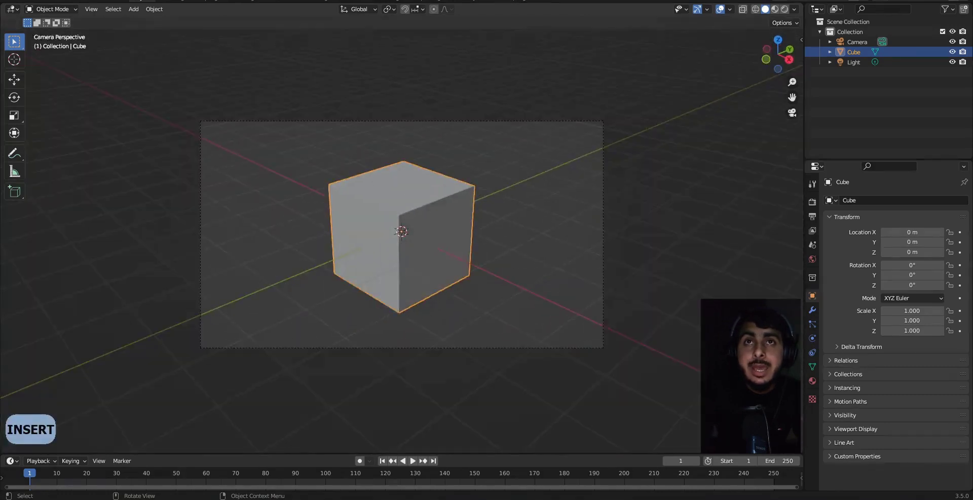
key("Insert")
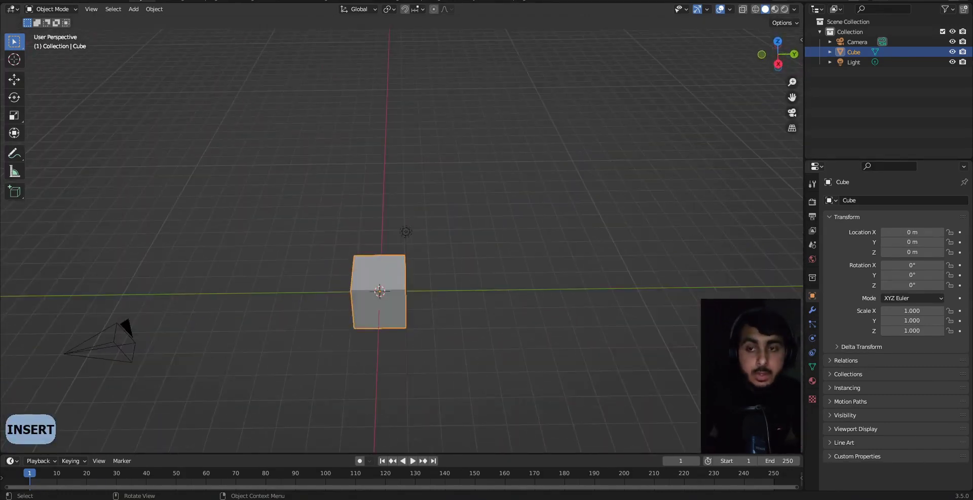
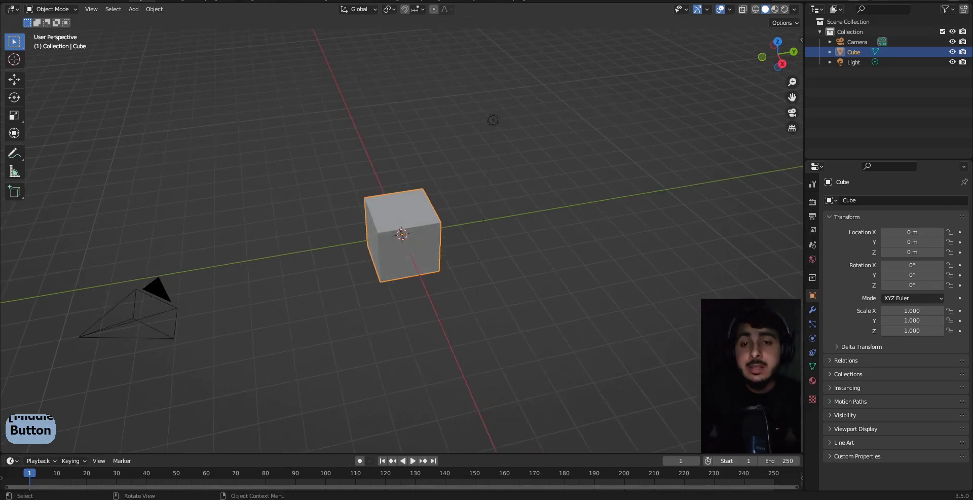
View the cube from the front, right and top orthographic viewpoints.
middle_click_drag(400, 233, 380, 235)
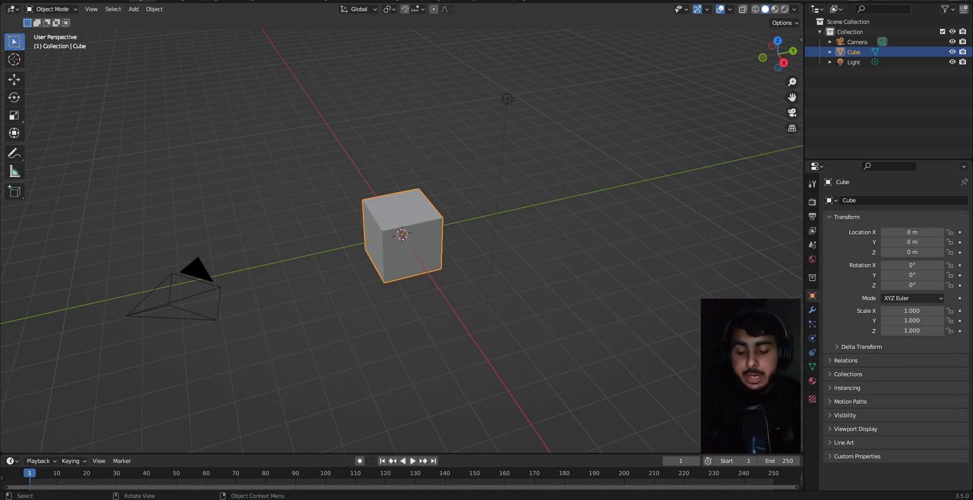
key("KP_End")
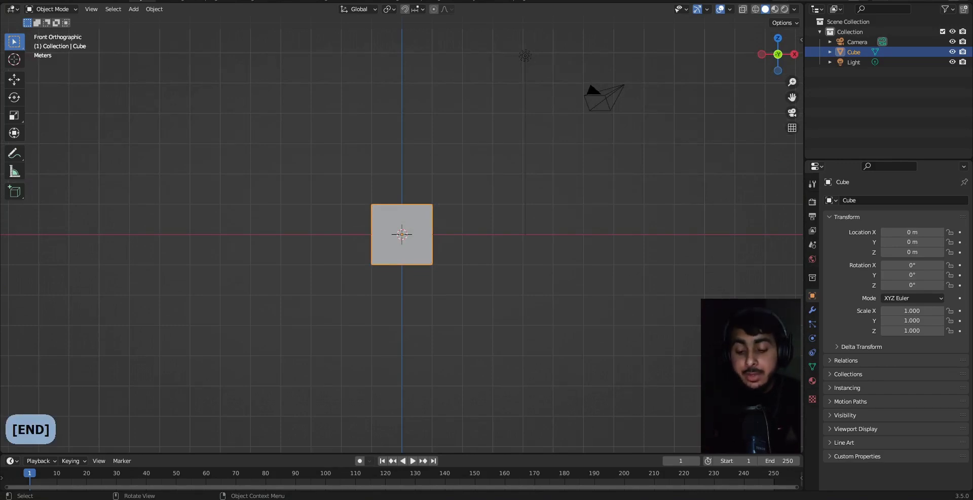
key("KP_Next")
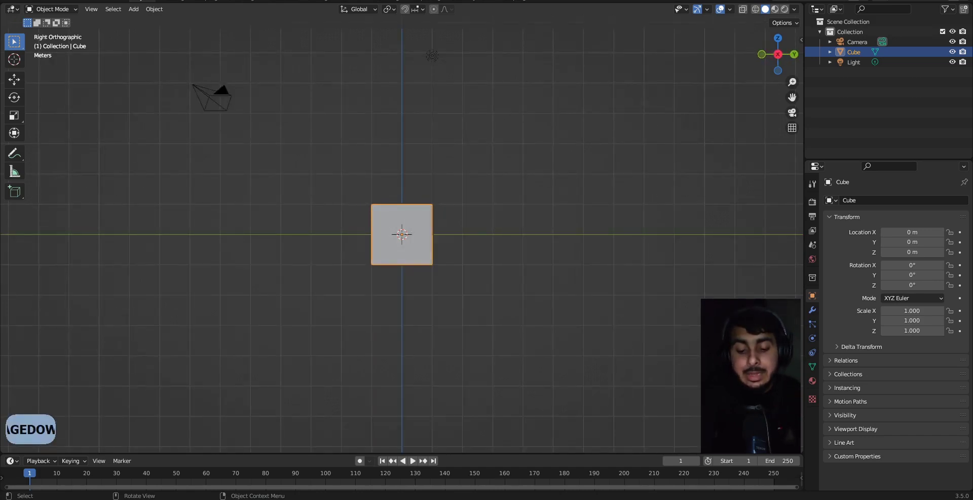
key("KP_Home")
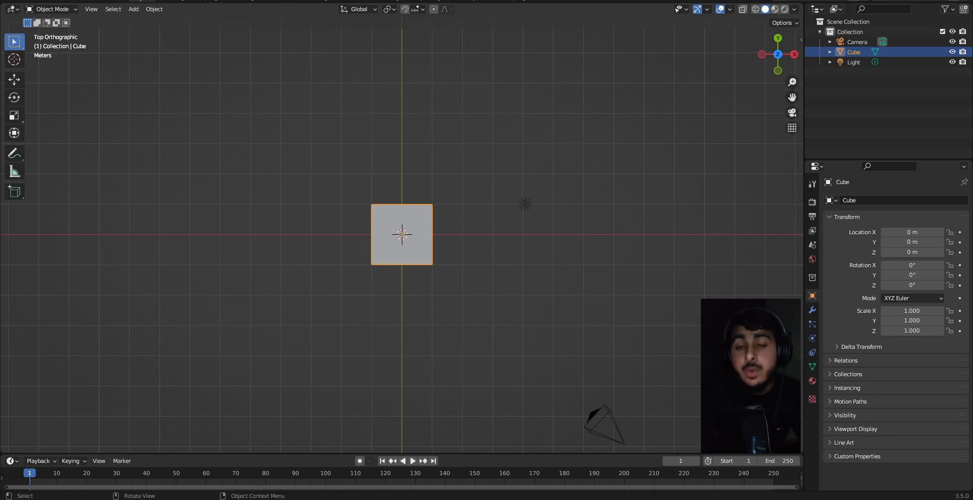
Switch to the front viewpoint, and view the cube from the opposite viewpoints at the back and left.
key("KP_End")
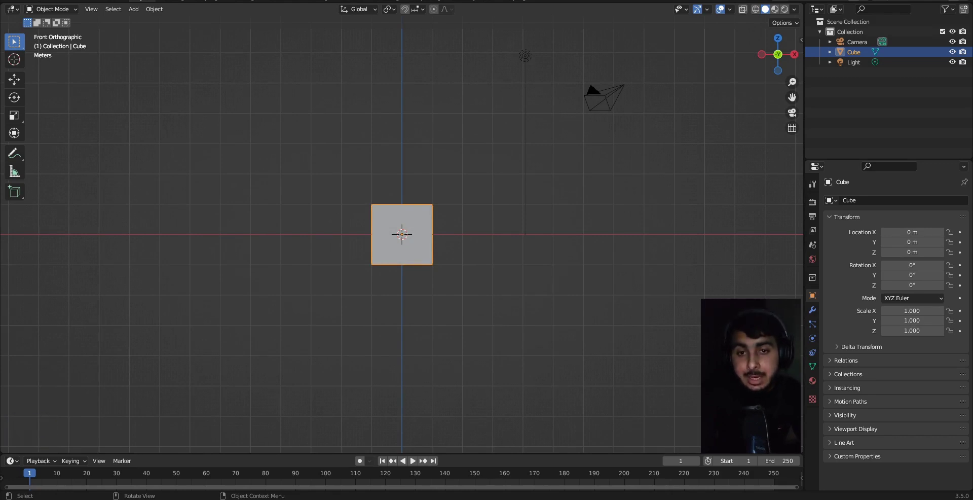
key("Page_Up")
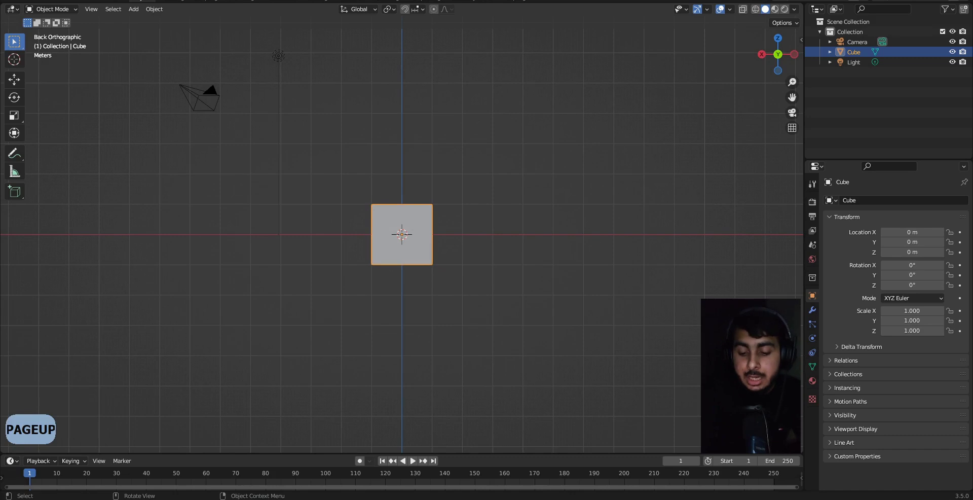
key("Page_Down")
key("Page_Up")
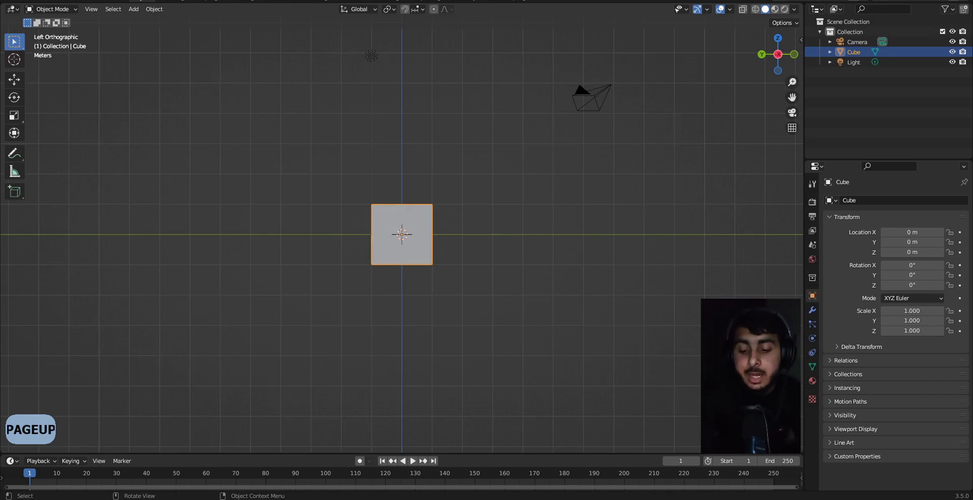
View the cube from the top and front viewpoints, and examine it from free perspective angles and distances.
key("Home")
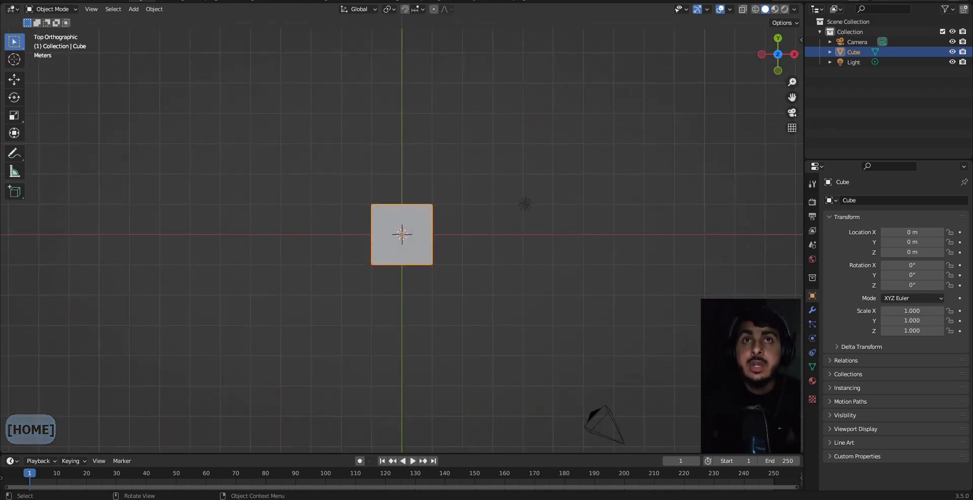
key("Page_Up")
key("KP_End")
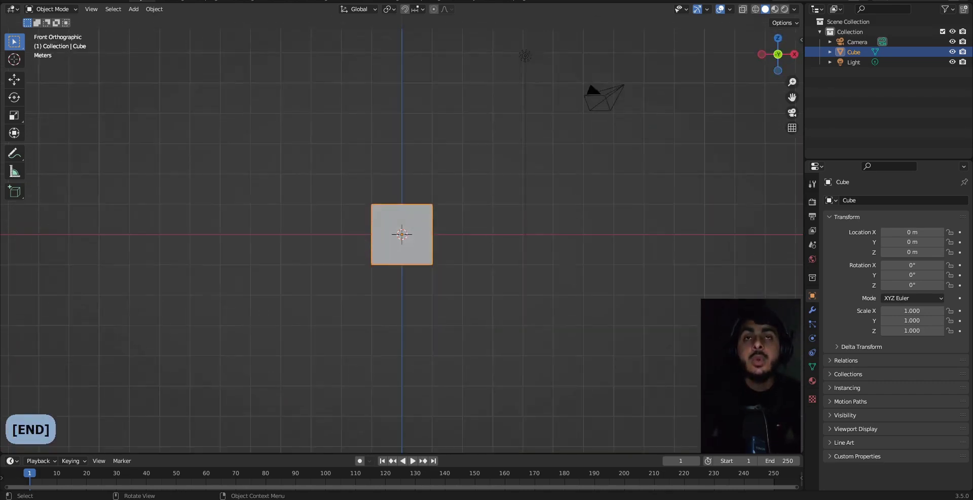
middle_click_drag(406, 244, 393, 294)
scroll(434, 288, "down", 6)
scroll(394, 294, "up", 5)
middle_click_drag(424, 216, 506, 218)
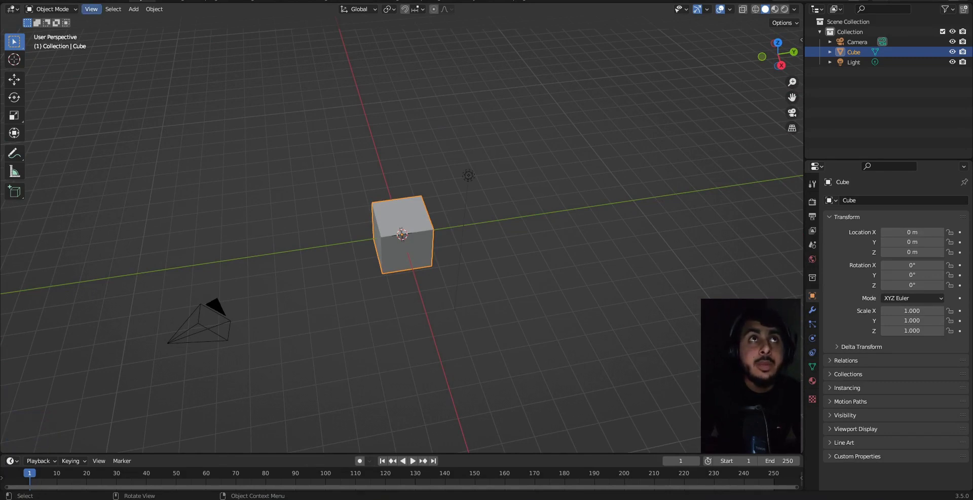
Look through the scene's active camera using the Active Camera command, and return to a user perspective view.
left_click(91, 9)
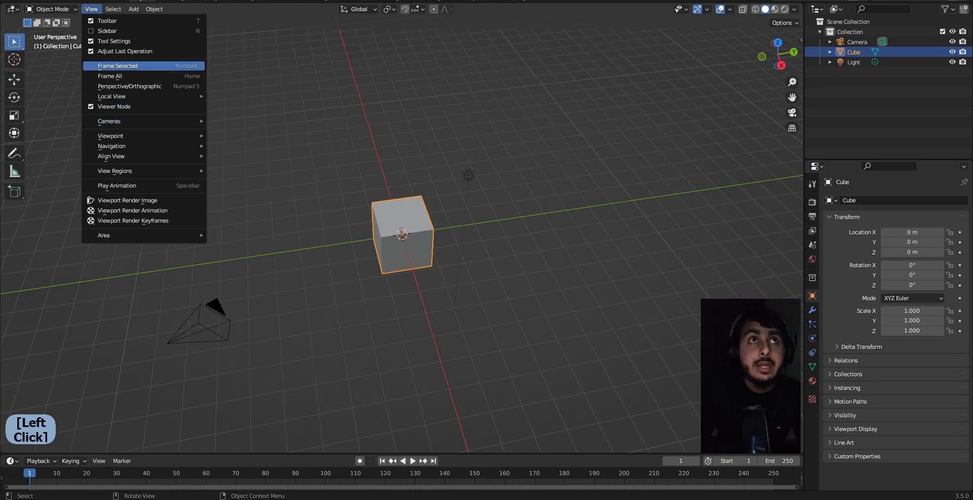
mouse_move(109, 121)
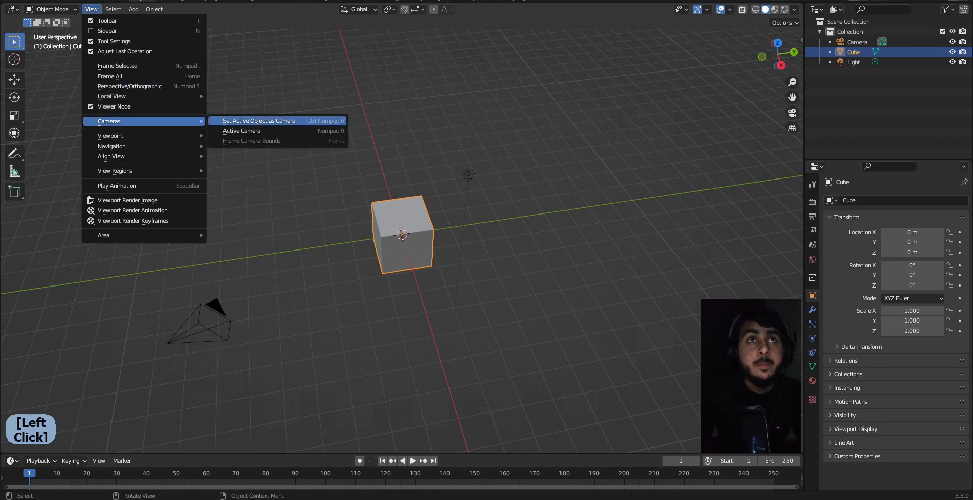
left_click(242, 131)
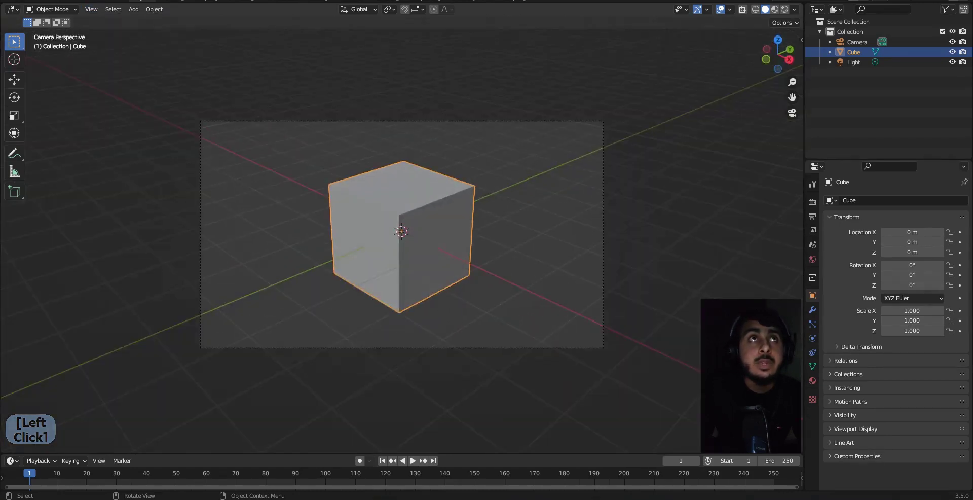
left_click(244, 132)
middle_click_drag(243, 133, 174, 151)
Examine the list of preset viewpoints and the shortcuts assigned to them.
left_click(113, 9)
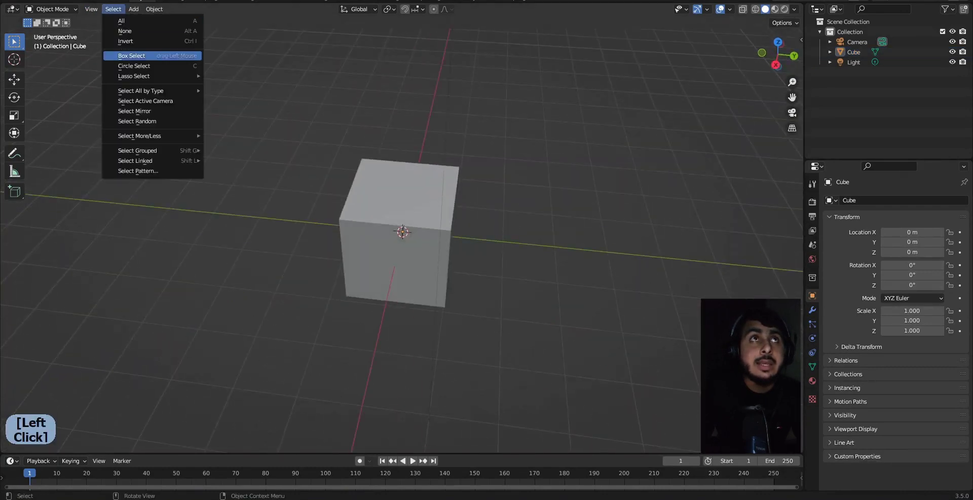
mouse_move(91, 9)
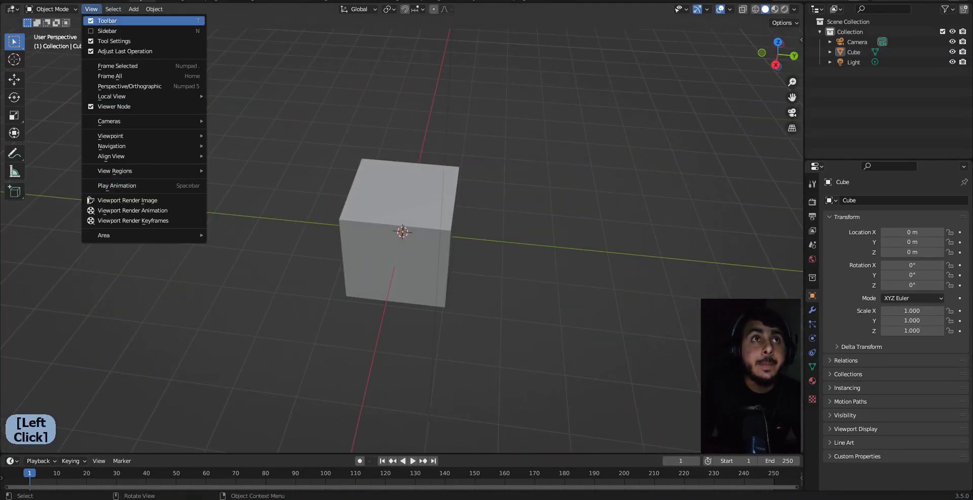
mouse_move(116, 136)
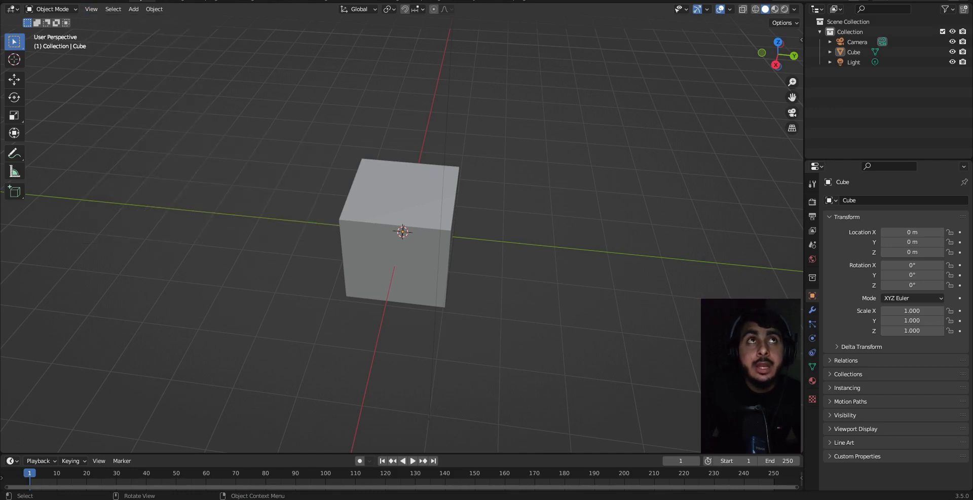
left_click(91, 9)
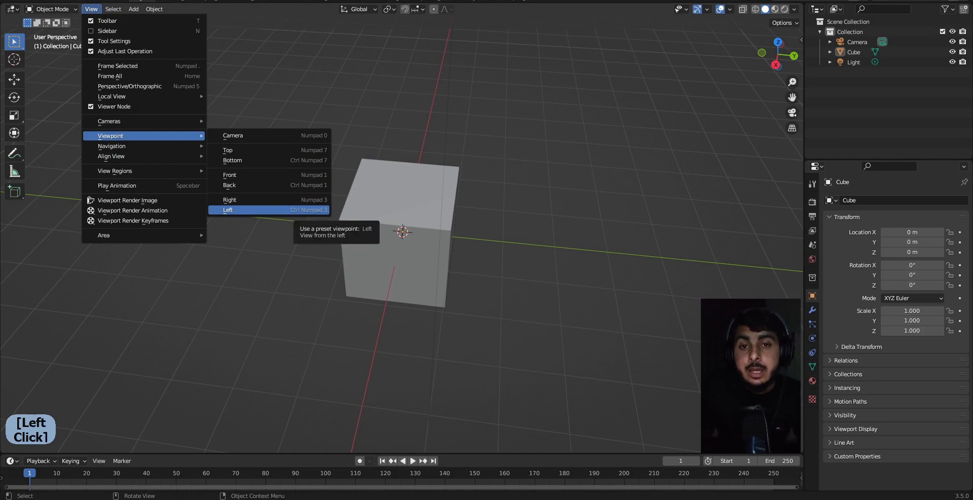
View the cube from the left orthographic viewpoint, and examine the scene in perspective from other angles and distances.
middle_click_drag(395, 238, 401, 226)
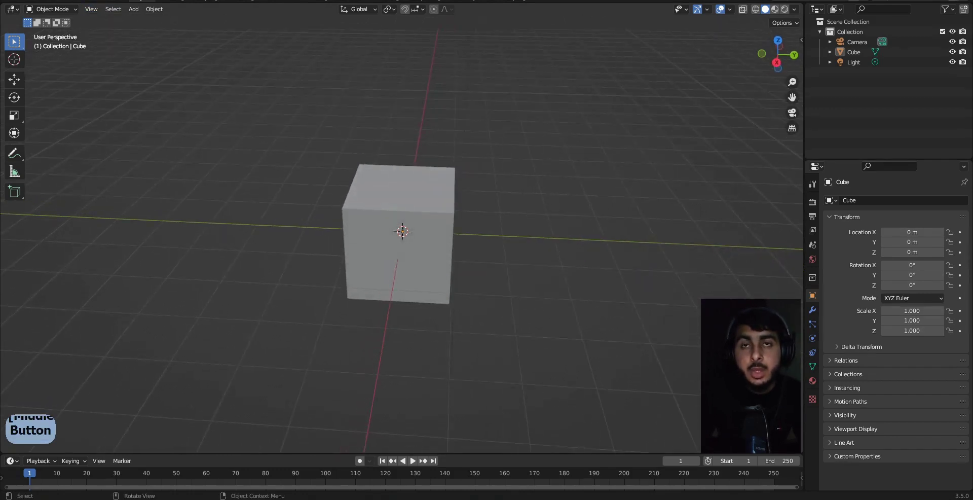
key("ctrl+KP_3")
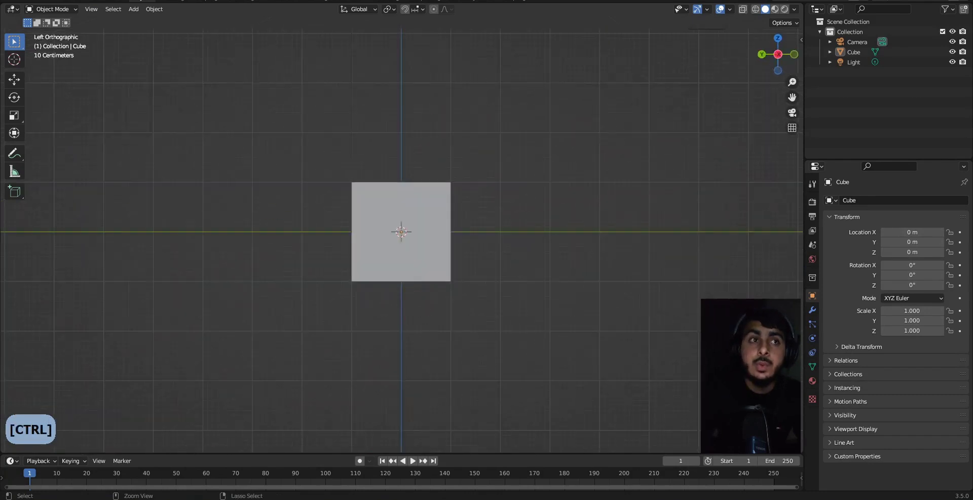
scroll(401, 233, "down", 5)
middle_click_drag(402, 233, 735, 252)
scroll(402, 233, "up", 5)
middle_click_drag(431, 243, 378, 245)
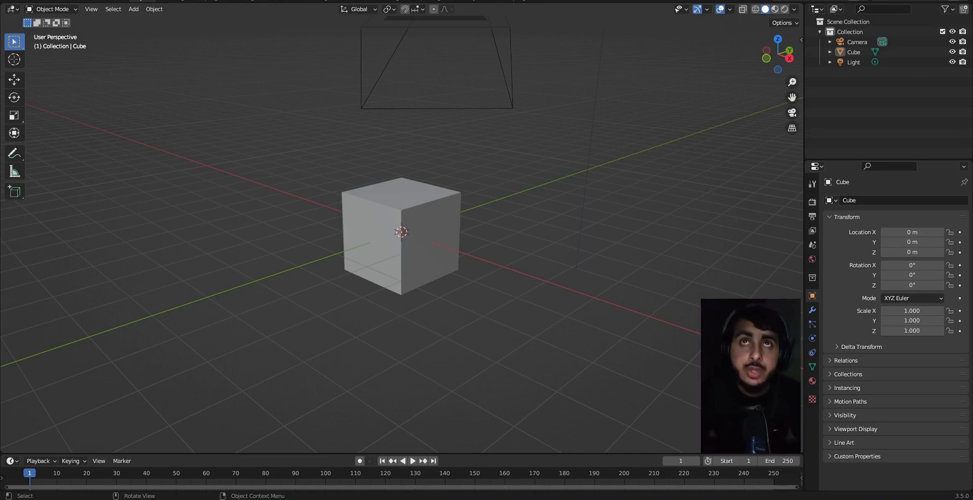
scroll(401, 232, "down", 5)
mouse_move(401, 232)
middle_mouse_down()
mouse_move(375, 221)
mouse_move(319, 249)
mouse_move(415, 234)
mouse_move(294, 233)
mouse_move(405, 234)
middle_mouse_up()
scroll(375, 221, "up", 2)
scroll(294, 233, "up", 4)
scroll(355, 231, "down", 5)
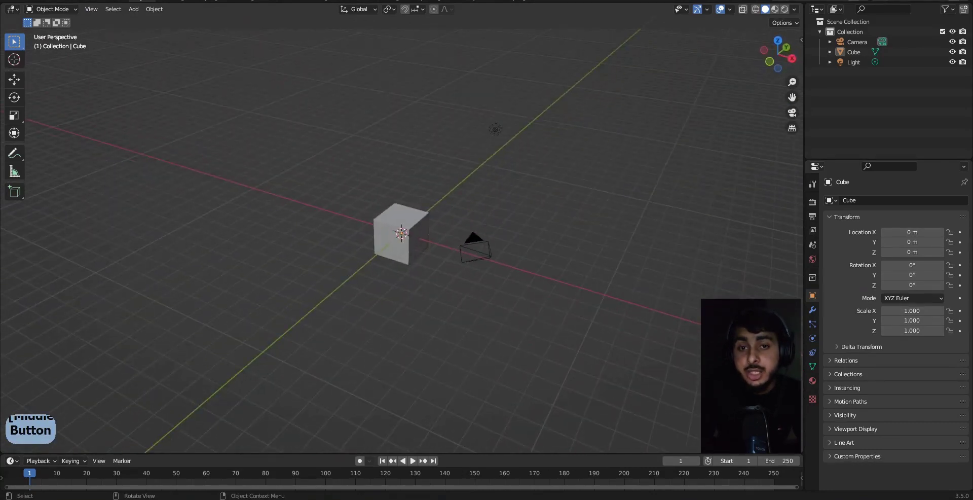